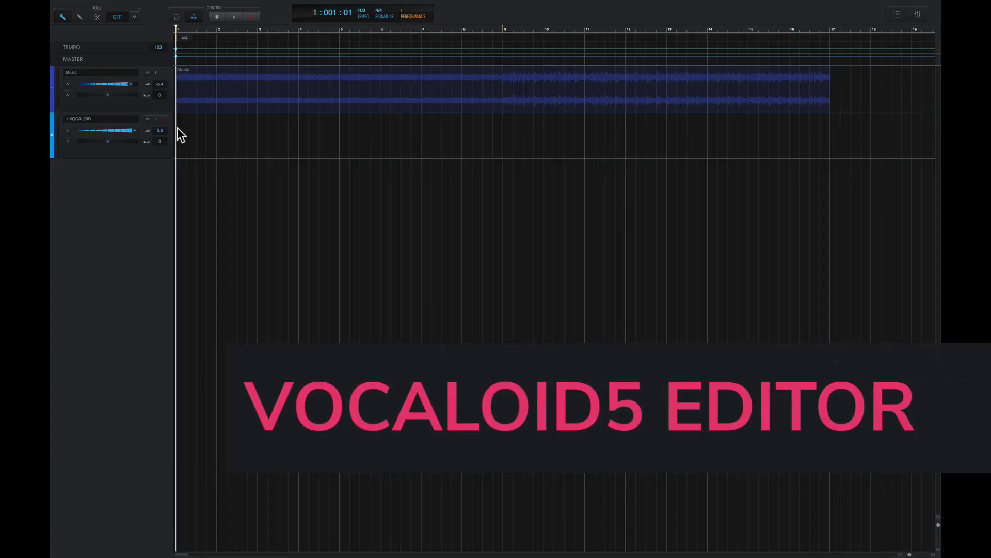
- Draw a vocal part on the VOCALOID track from bar 1 to bar 9
{"action": "key", "text": "2"}
{"action": "left_click_drag", "start_coordinate": [178, 130], "coordinate": [314, 127]}
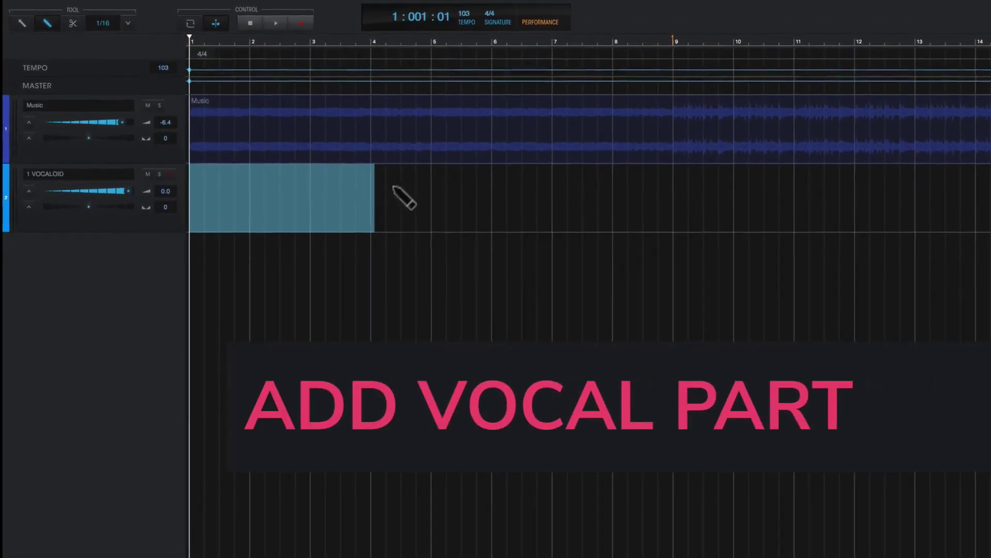
{"action": "left_click_drag", "start_coordinate": [394, 187], "coordinate": [677, 196]}
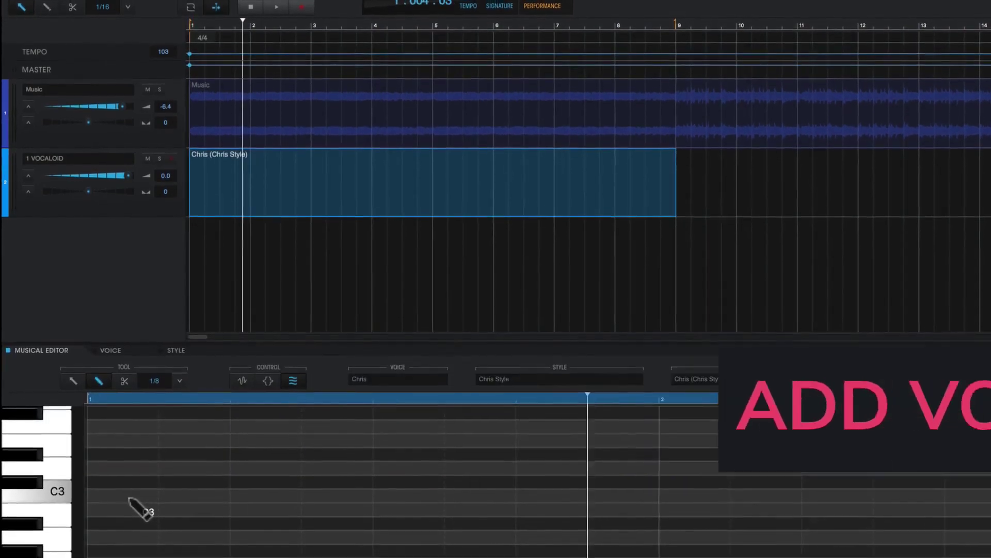
- Add four consecutive eighth notes rising C3, D3, E3 and F3 from bar 1 and play them back
{"action": "left_click", "coordinate": [130, 499]}
{"action": "left_click", "coordinate": [176, 470]}
{"action": "left_click", "coordinate": [247, 442]}
{"action": "left_click", "coordinate": [325, 427]}
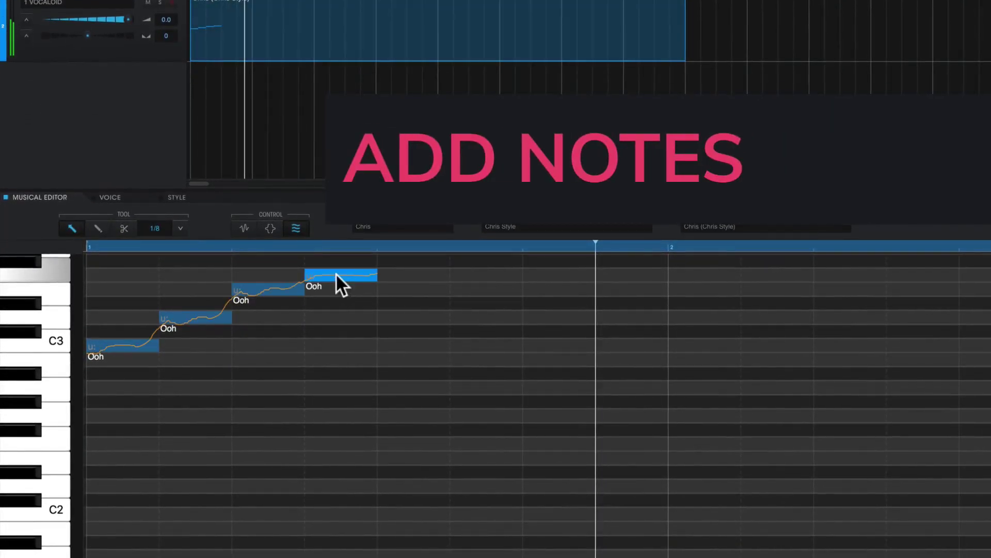
{"action": "key", "text": "space"}
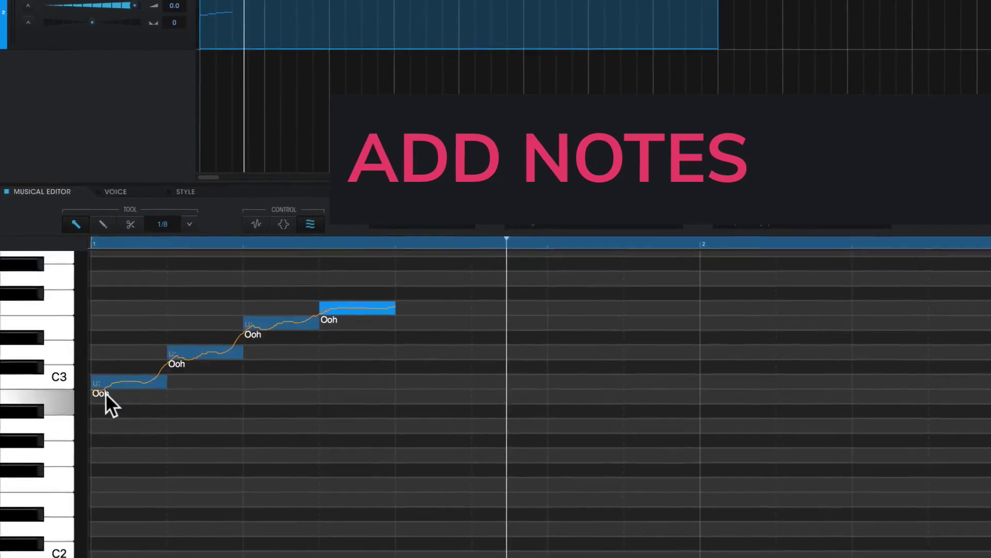
- Enter the lyric "Hello" starting on the first note and play the result
{"action": "double_click", "coordinate": [101, 349]}
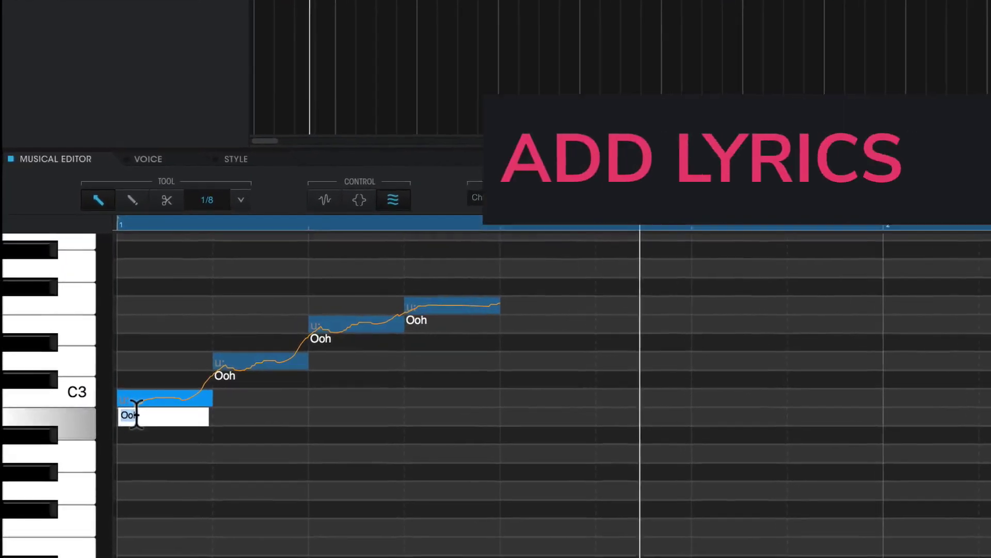
{"action": "type", "text": "Hello"}
{"action": "key", "text": "Tab"}
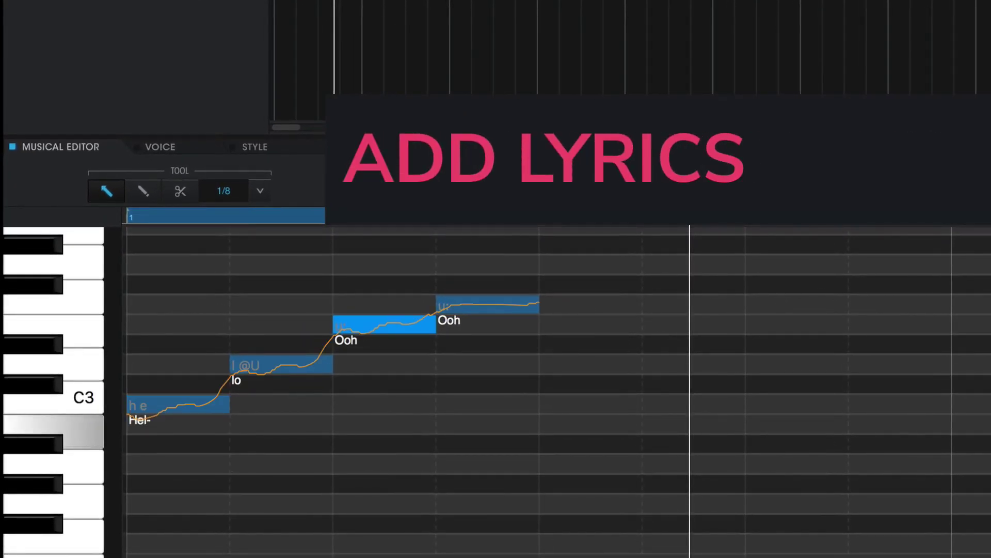
{"action": "key", "text": "space"}
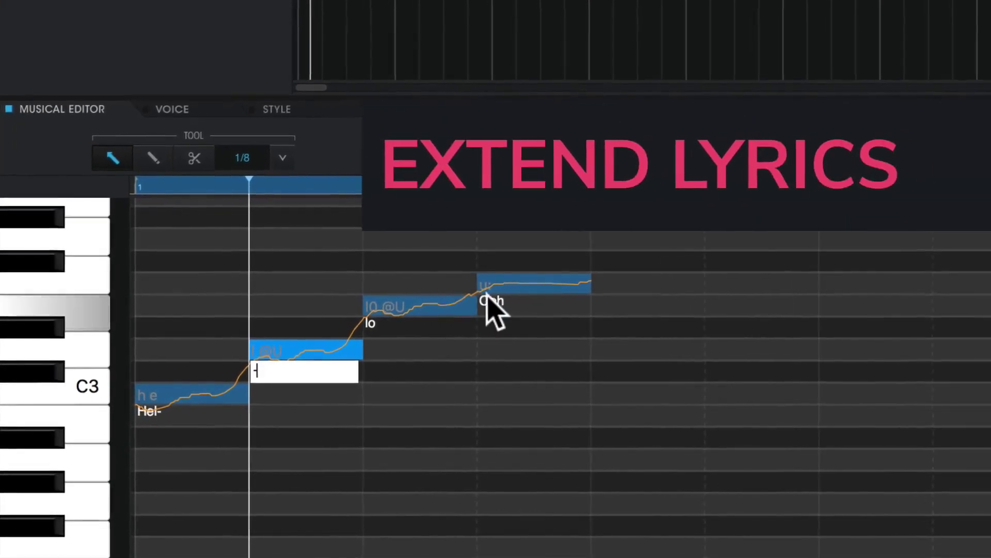
- Extend the last syllable by setting the fourth note's lyric to "-" and play the phrase
{"action": "double_click", "coordinate": [491, 305]}
{"action": "type", "text": "-"}
{"action": "key", "text": "Return"}
{"action": "key", "text": "space"}
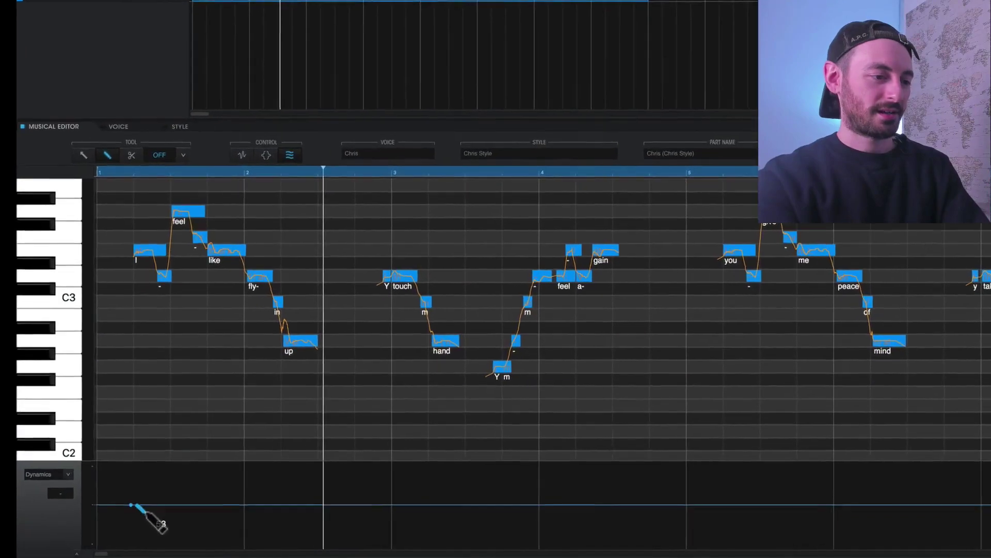
- Try a wavy Dynamics curve under the first phrase, play it from bar 1 and undo it
{"action": "mouse_move", "coordinate": [130, 511]}
{"action": "left_mouse_down"}
{"action": "mouse_move", "coordinate": [179, 534]}
{"action": "mouse_move", "coordinate": [204, 525]}
{"action": "mouse_move", "coordinate": [247, 483]}
{"action": "left_mouse_up"}
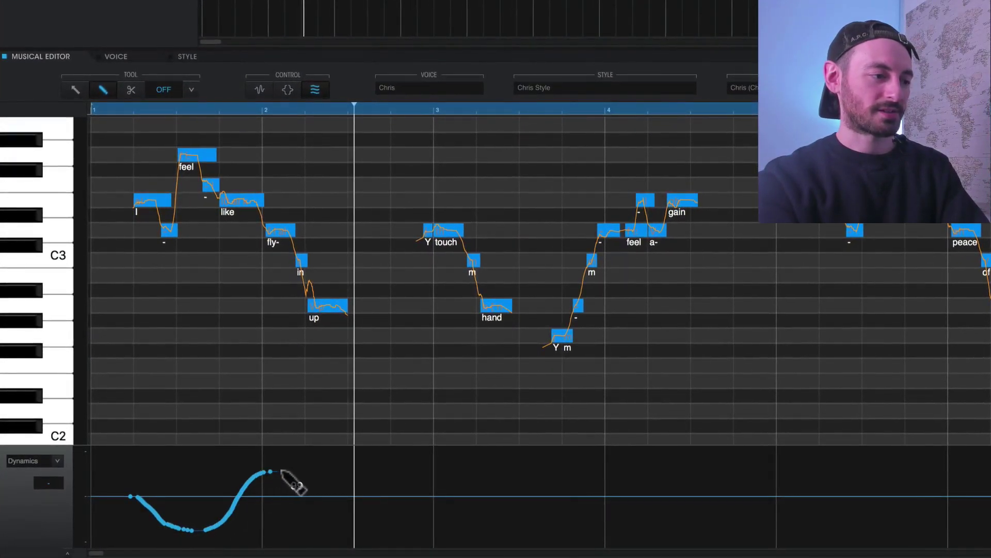
{"action": "left_click_drag", "start_coordinate": [336, 502], "coordinate": [376, 510]}
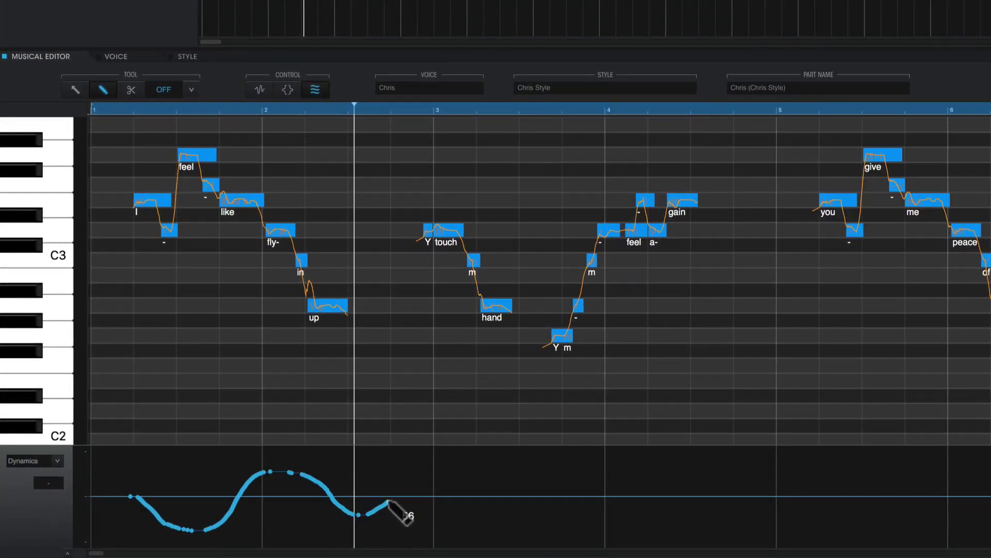
{"action": "left_click", "coordinate": [76, 89]}
{"action": "left_click", "coordinate": [95, 110]}
{"action": "key", "text": "space"}
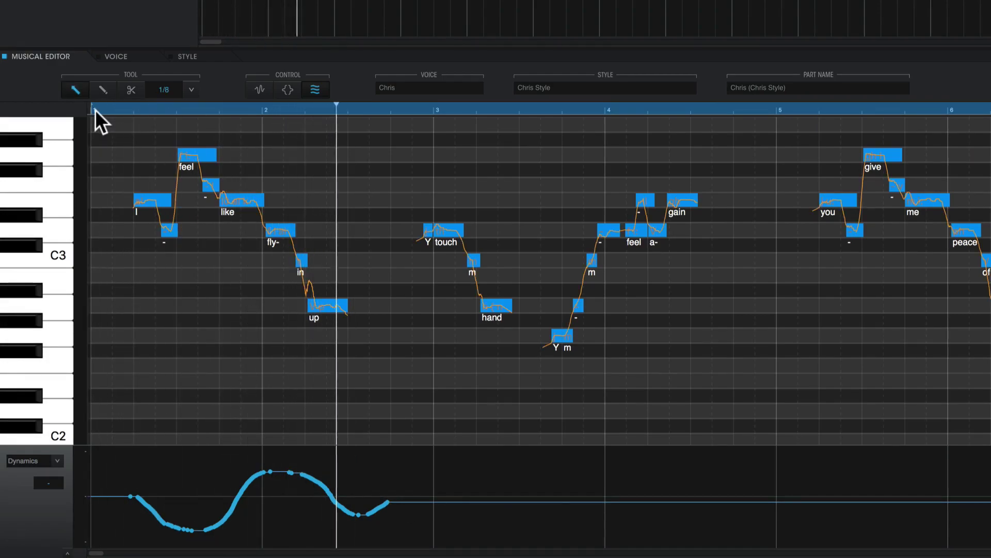
{"action": "key", "text": "space"}
{"action": "key", "text": "ctrl+z"}
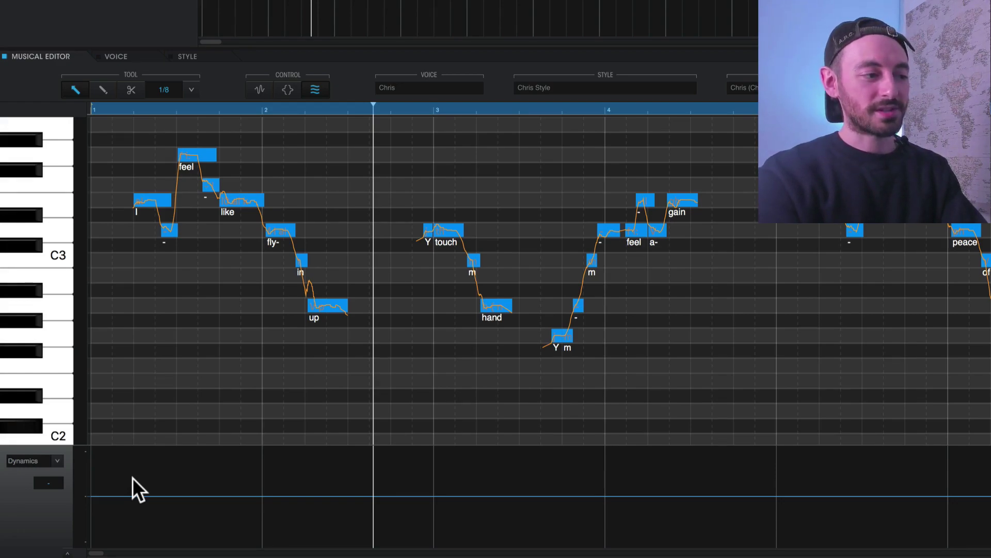
- Try a Pitch Bend dip at the end of the word "up", play it back and undo it
{"action": "left_click", "coordinate": [40, 460]}
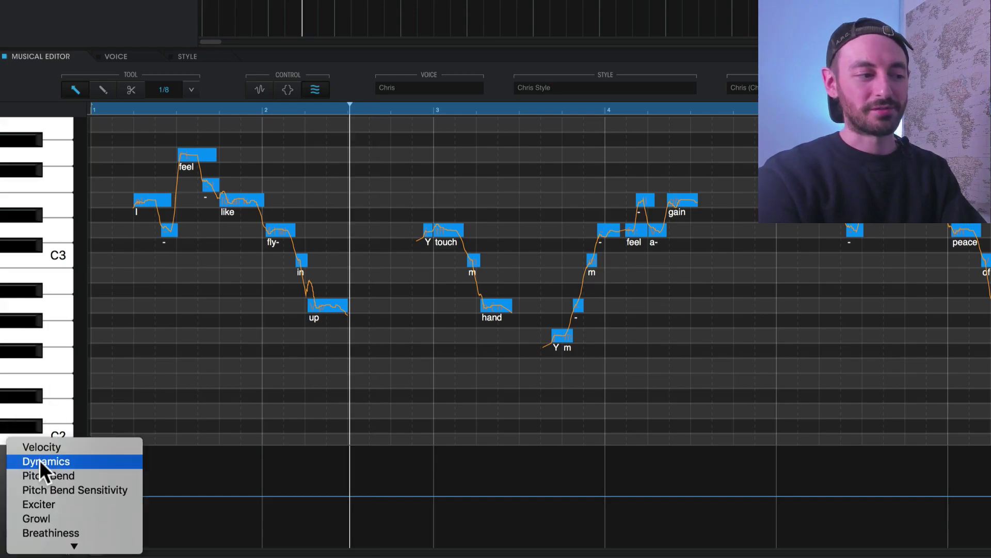
{"action": "left_click", "coordinate": [42, 472]}
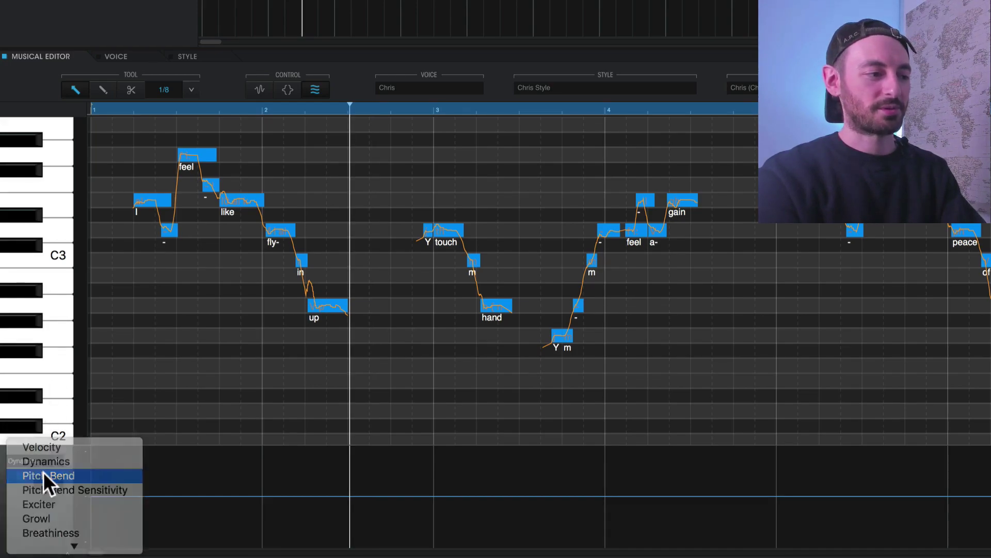
{"action": "key", "text": "super"}
{"action": "key", "text": "shift"}
{"action": "left_click_drag", "start_coordinate": [364, 526], "coordinate": [391, 498]}
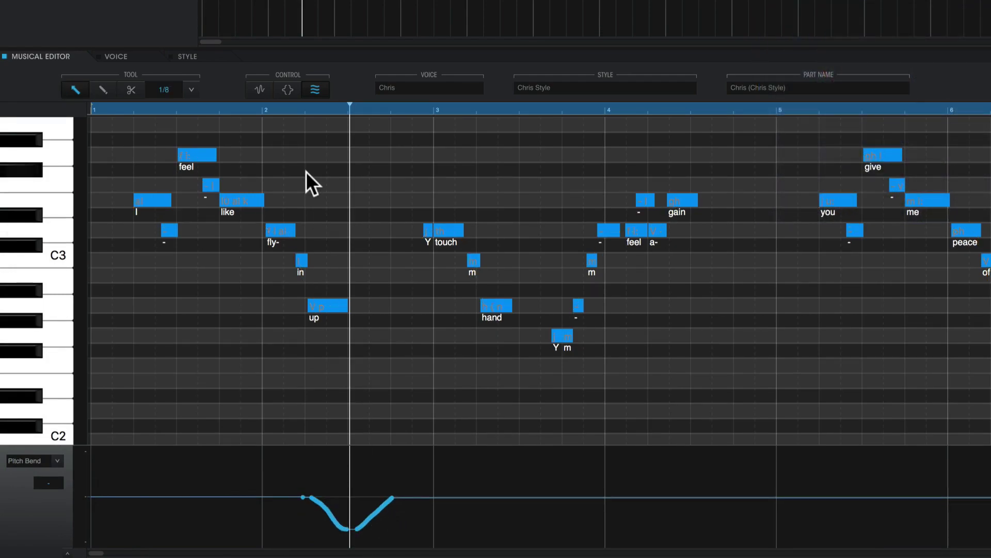
{"action": "key", "text": "space"}
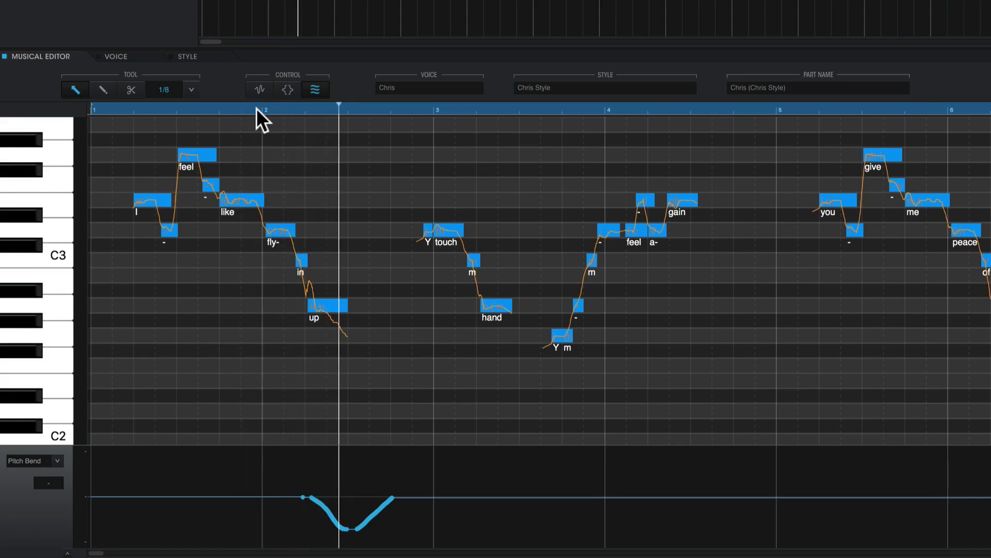
{"action": "key", "text": "ctrl+z"}
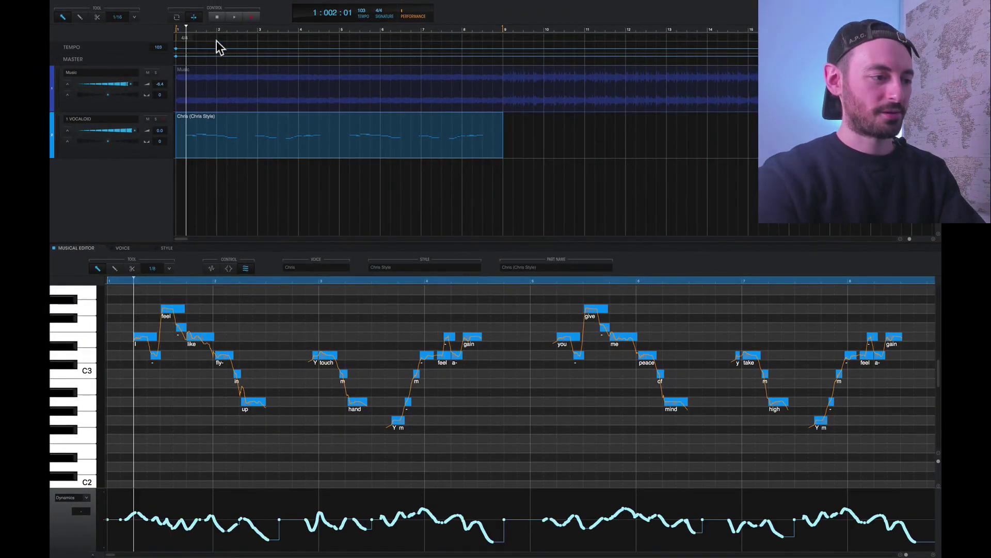
- Return to the song start, show the vocal's Pitch Bend curve and look through the available control parameters
{"action": "left_click", "coordinate": [217, 18]}
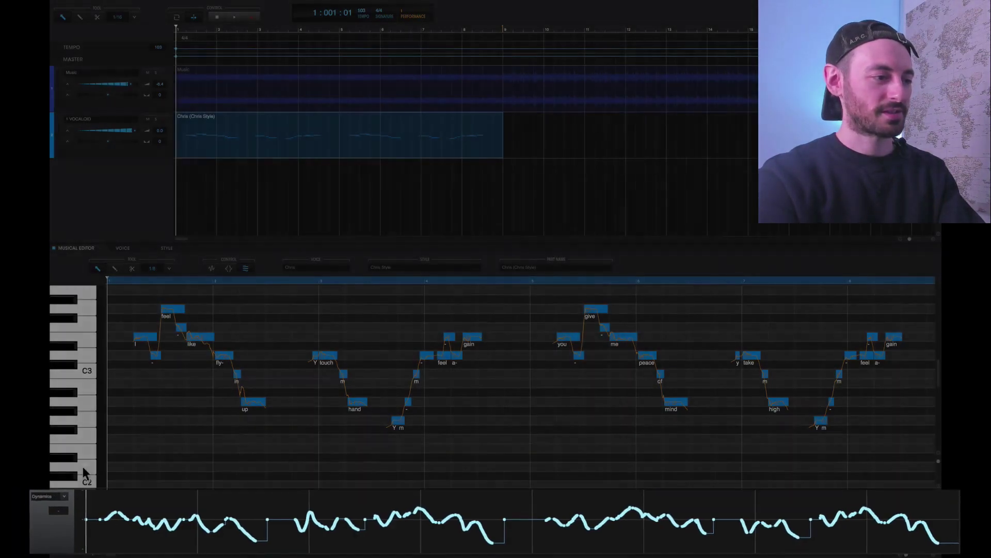
{"action": "left_click", "coordinate": [80, 497]}
{"action": "left_click", "coordinate": [80, 507]}
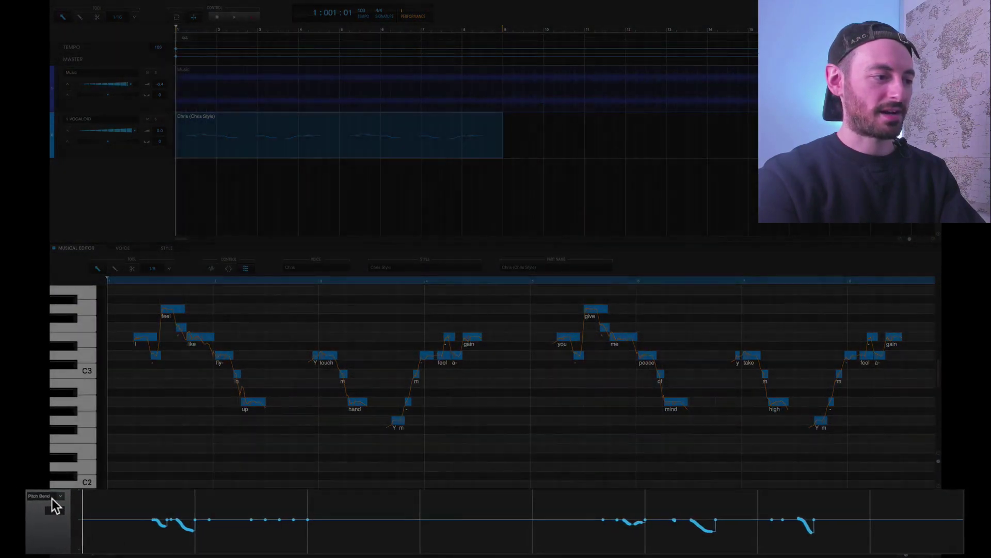
{"action": "left_click", "coordinate": [81, 504]}
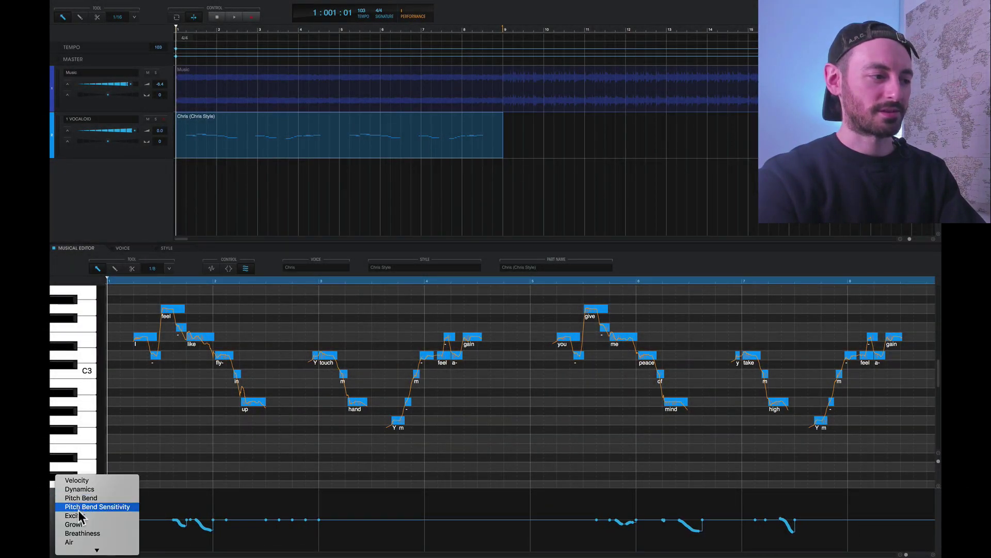
{"action": "scroll", "coordinate": [81, 516], "scroll_direction": "down", "scroll_amount": 2}
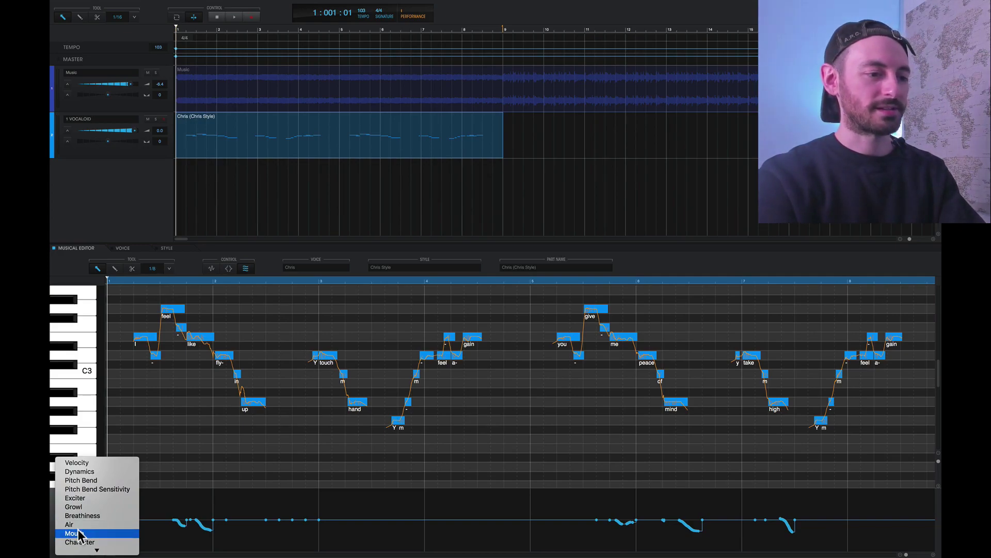
{"action": "key", "text": "Escape"}
- Play the whole vocal part, then replay it from bars 1 and 5 with its Pitch Bend curve displayed
{"action": "key", "text": "space"}
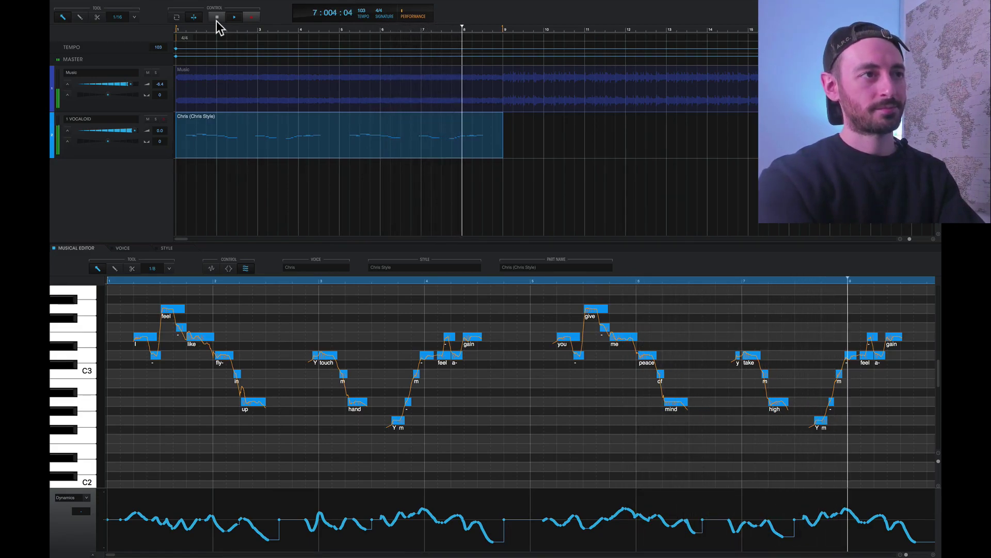
{"action": "left_click", "coordinate": [217, 19]}
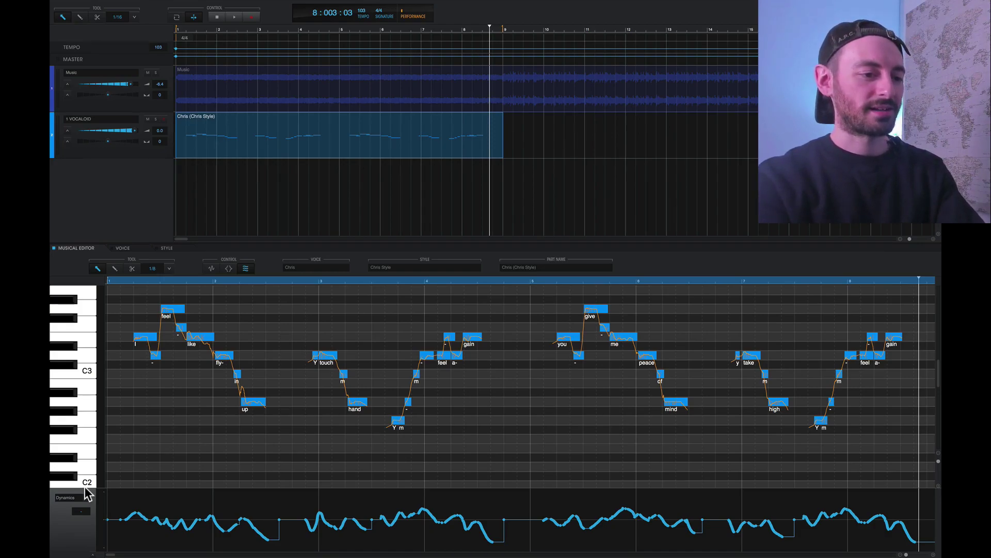
{"action": "left_click", "coordinate": [83, 496]}
{"action": "left_click", "coordinate": [77, 506]}
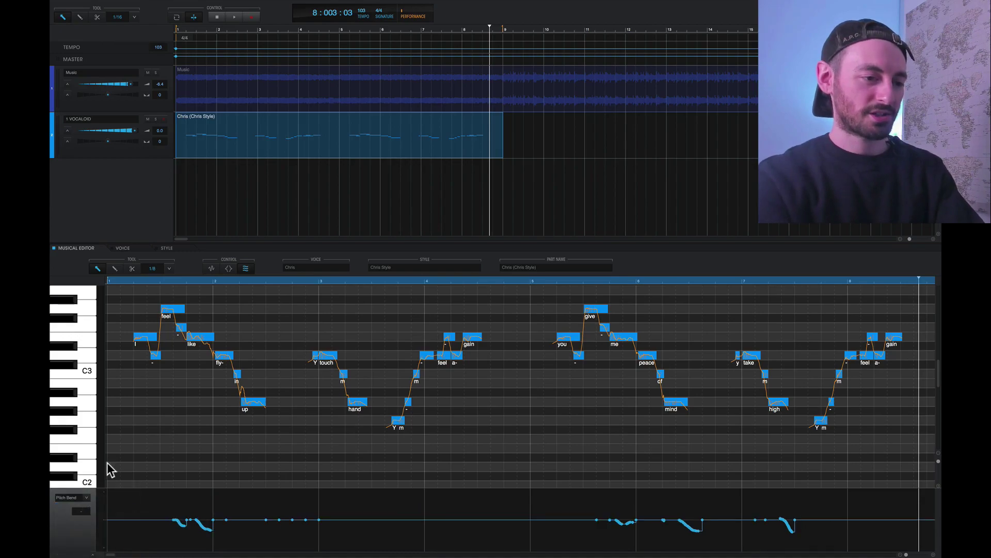
{"action": "left_click", "coordinate": [129, 282]}
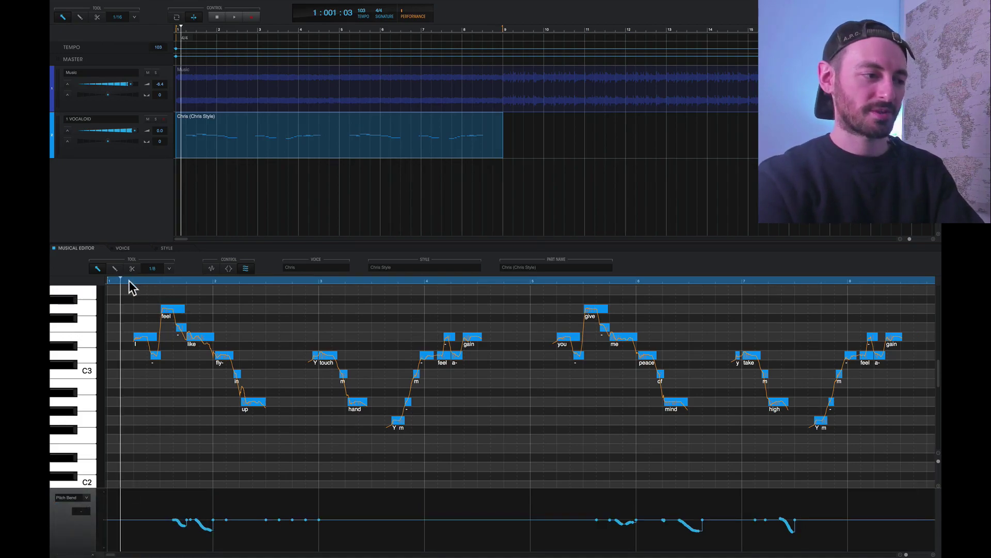
{"action": "key", "text": "space"}
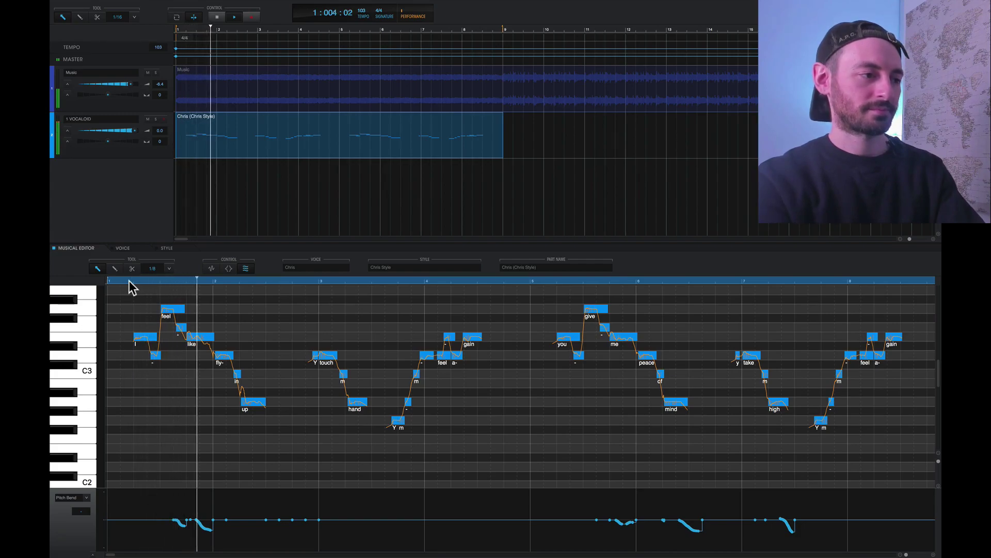
{"action": "left_click", "coordinate": [129, 282]}
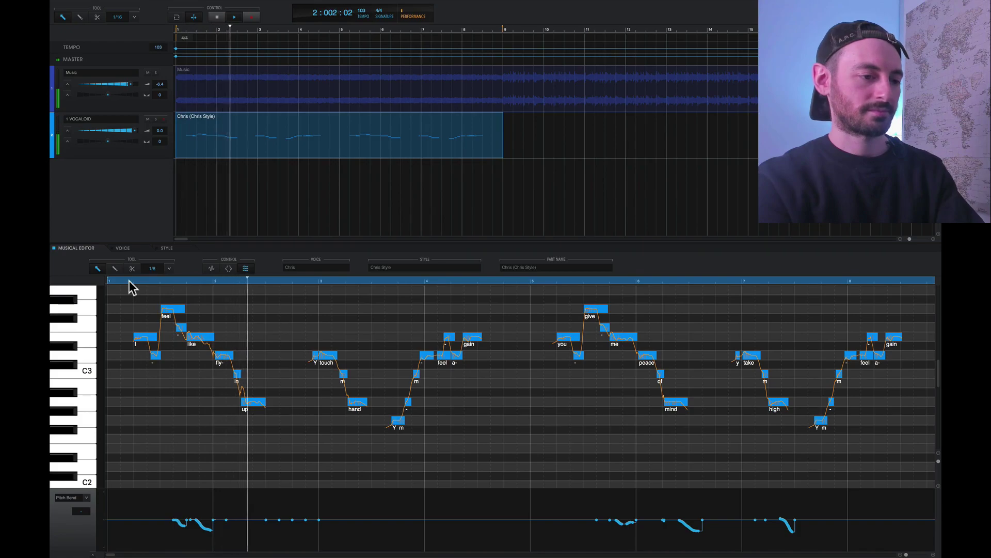
{"action": "left_click", "coordinate": [557, 281]}
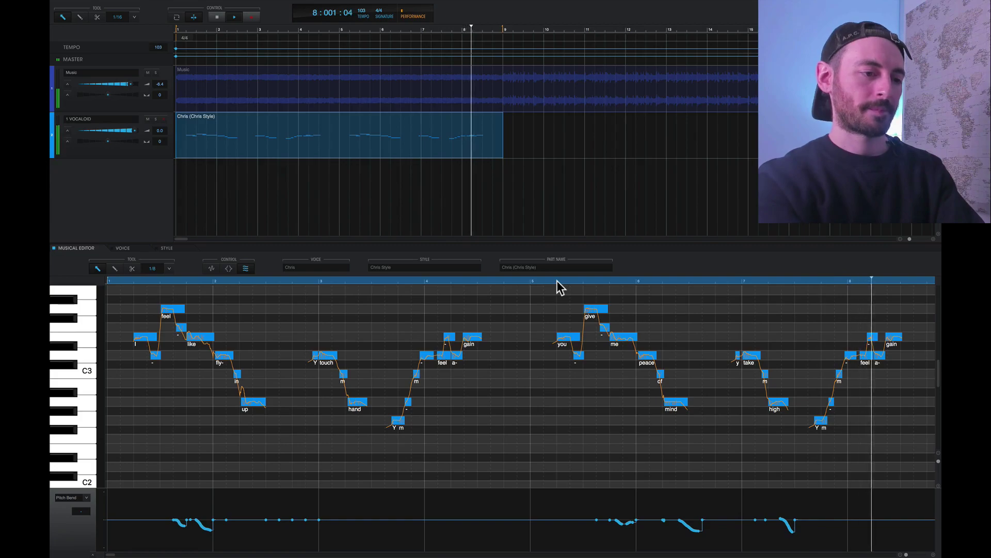
- Display the Dynamics curve again and return playback to the start of the song
{"action": "left_click", "coordinate": [82, 498]}
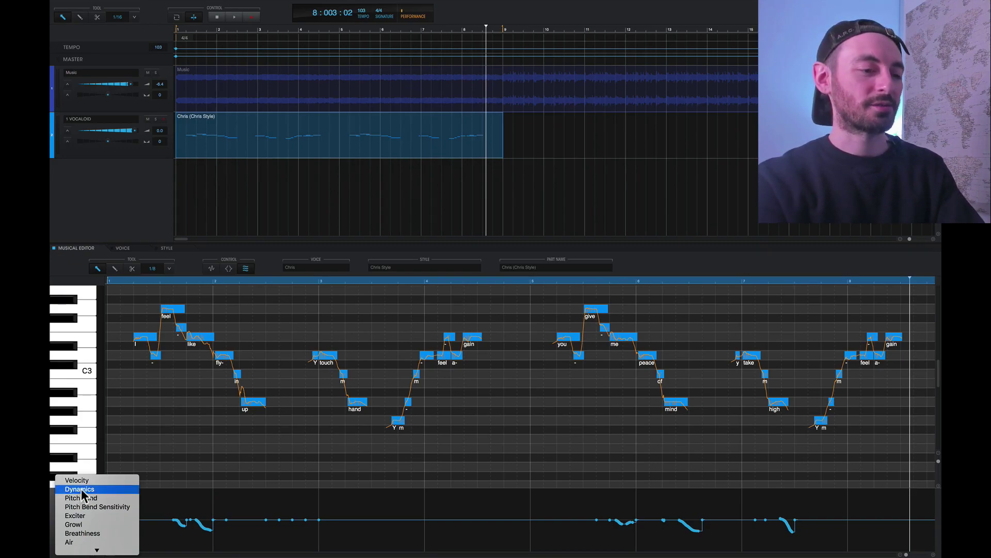
{"action": "left_click", "coordinate": [80, 489]}
{"action": "left_click", "coordinate": [218, 17]}
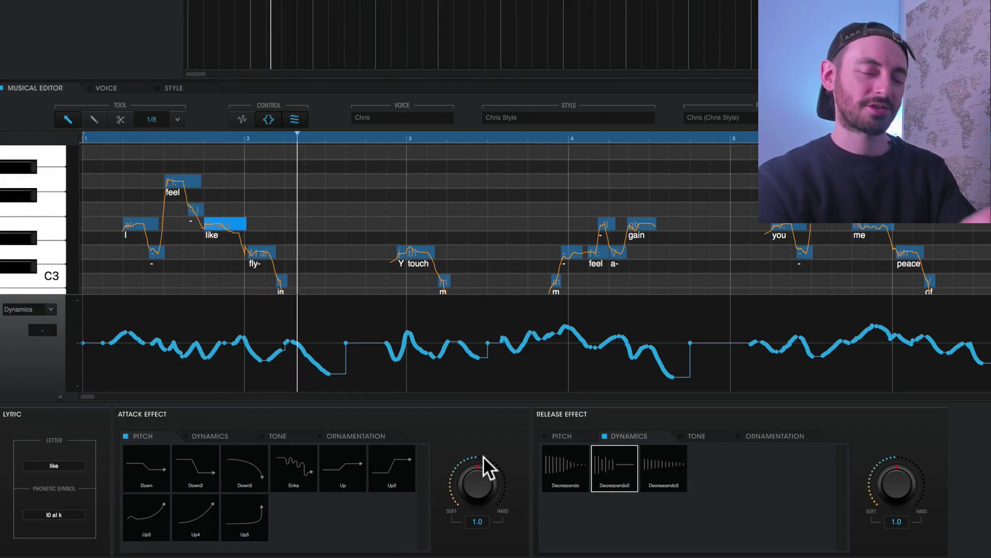
- Play the vocal from just before the word "like" to hear its Decrescendo2 release effect
{"action": "left_click", "coordinate": [202, 138]}
{"action": "key", "text": "space"}
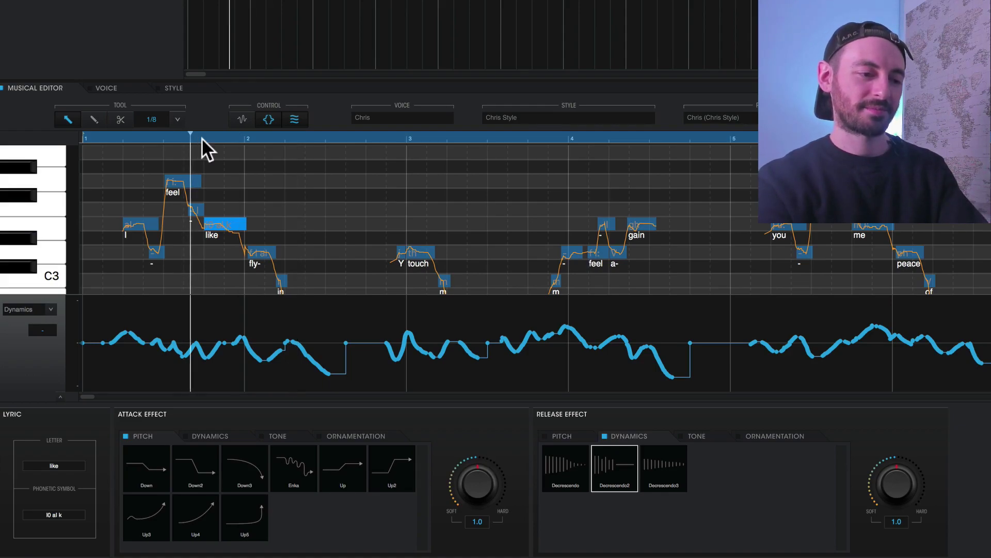
{"action": "key", "text": "space"}
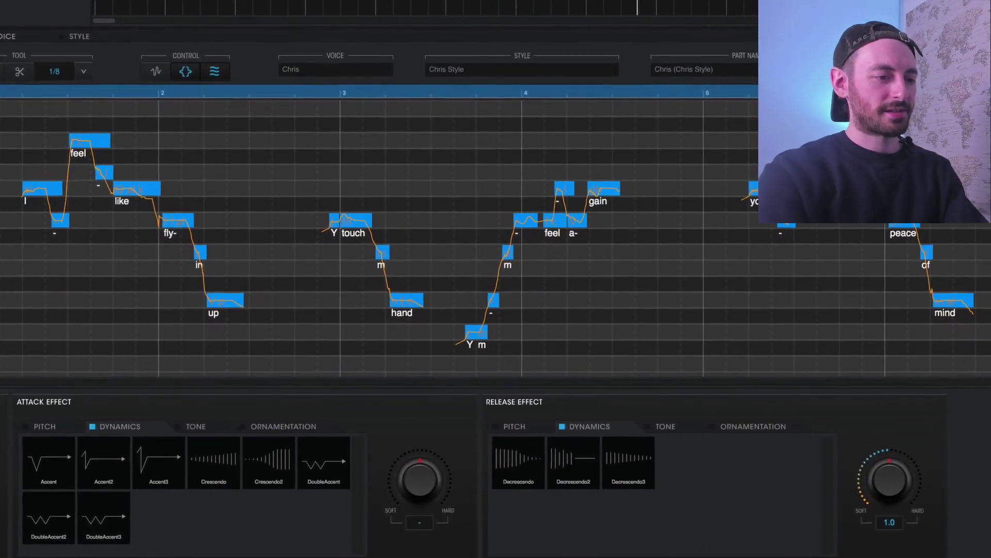
- Inspect the attack and release dynamics effects on the notes "I", its "-" extension, "feel" and "like" in turn
{"action": "left_click", "coordinate": [38, 185]}
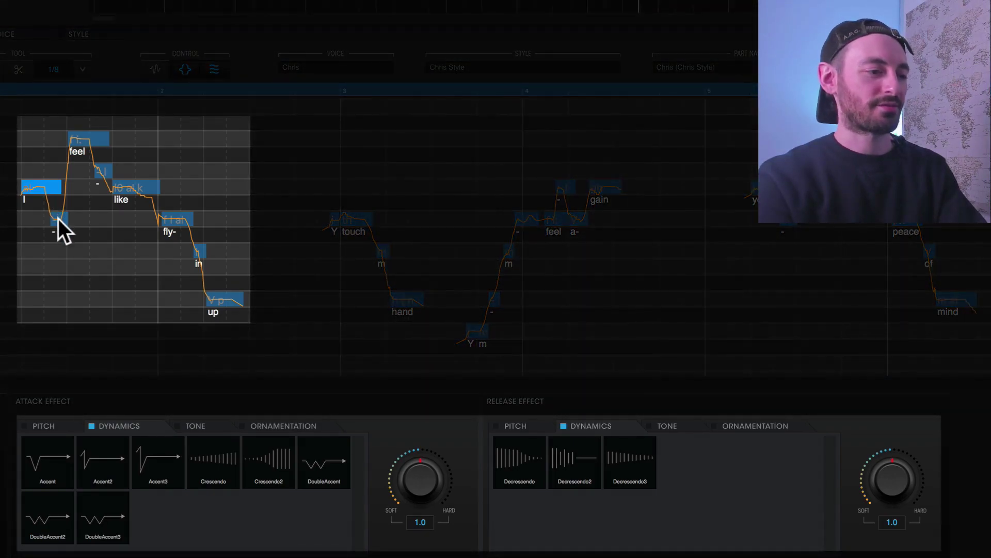
{"action": "left_click", "coordinate": [57, 219]}
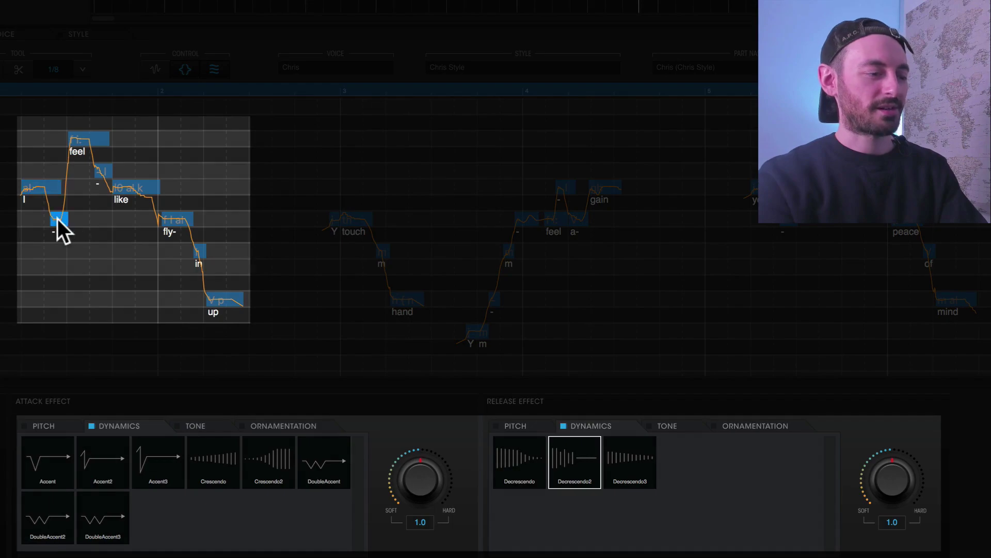
{"action": "left_click", "coordinate": [94, 138]}
{"action": "left_click", "coordinate": [131, 185]}
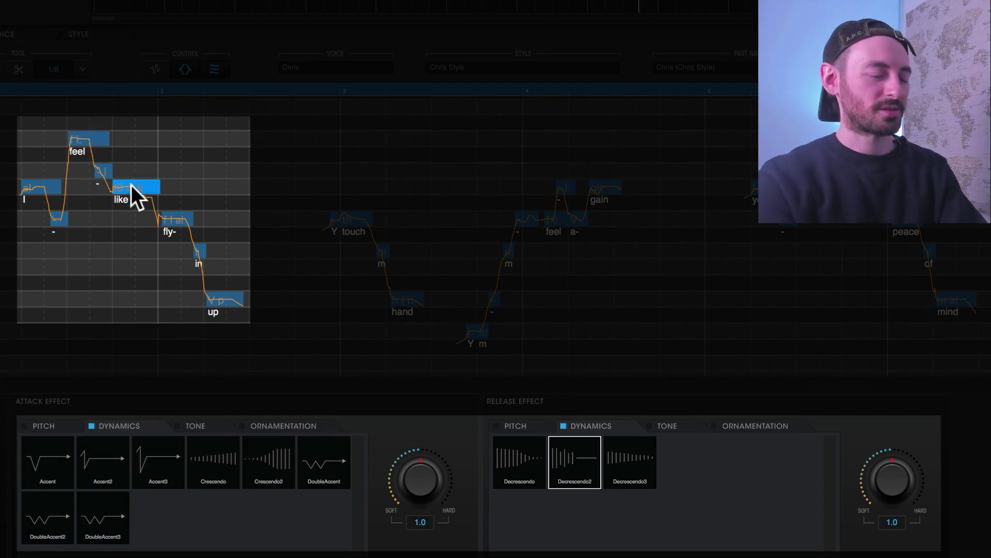
- Select the note "fly-" and play from just before "like" to compare it without and with its Airy attack effect
{"action": "left_click", "coordinate": [181, 220]}
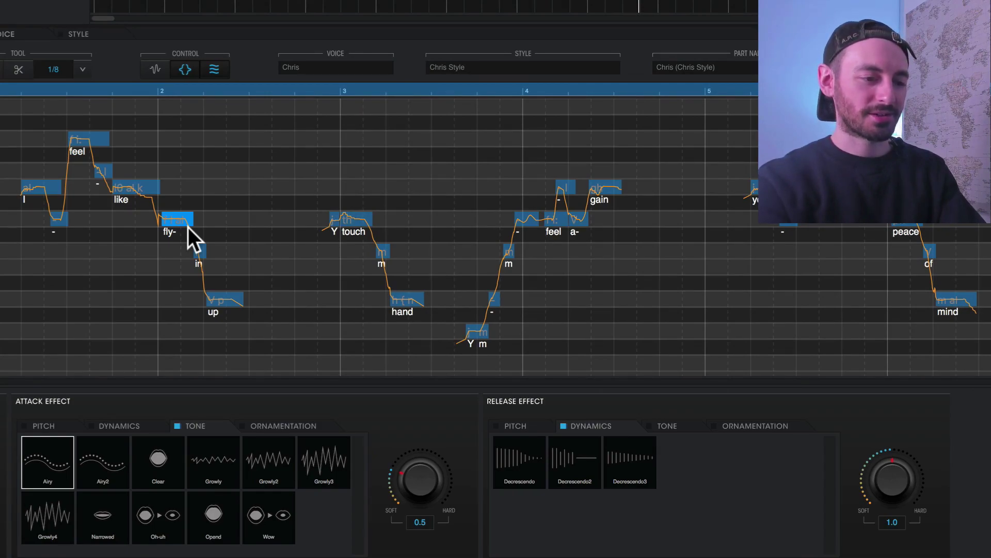
{"action": "left_click", "coordinate": [113, 88]}
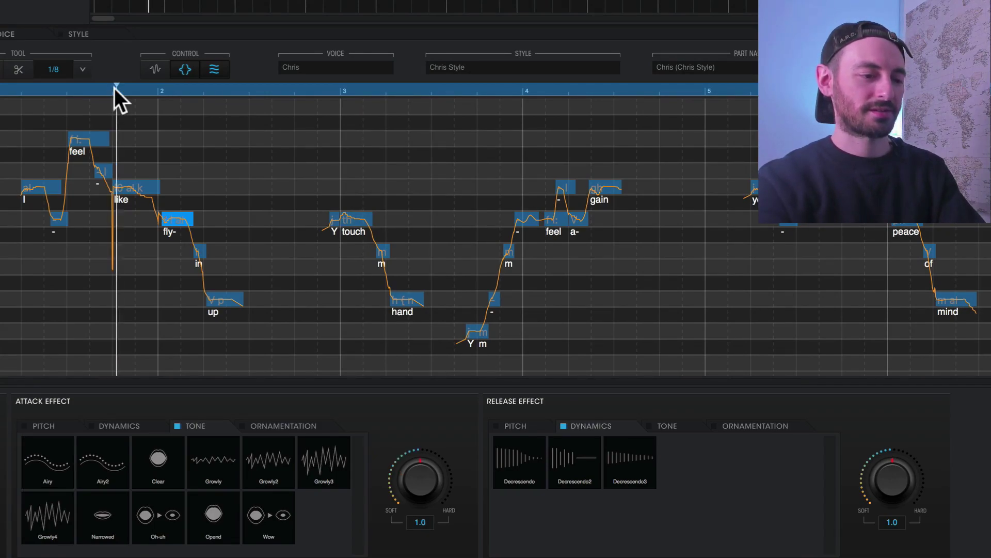
{"action": "left_click", "coordinate": [114, 88]}
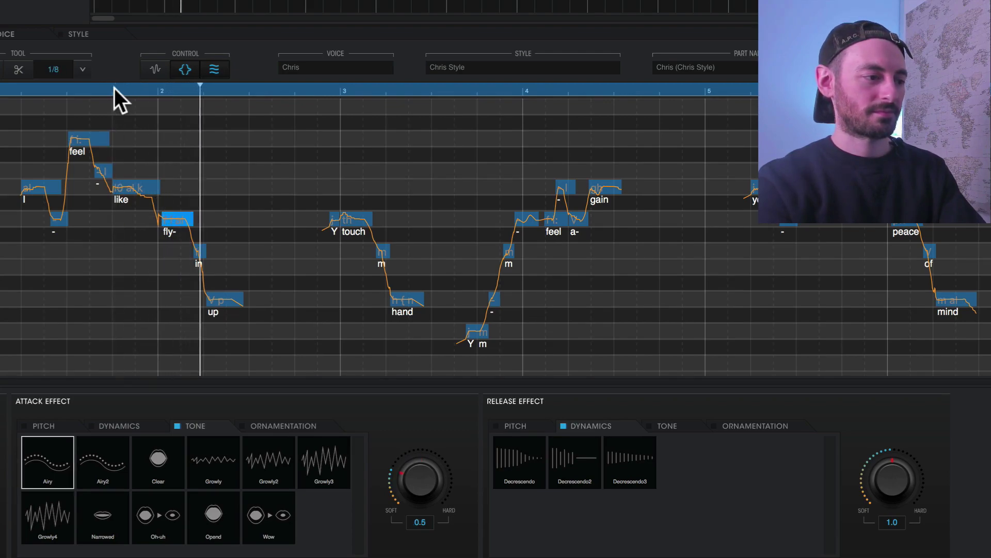
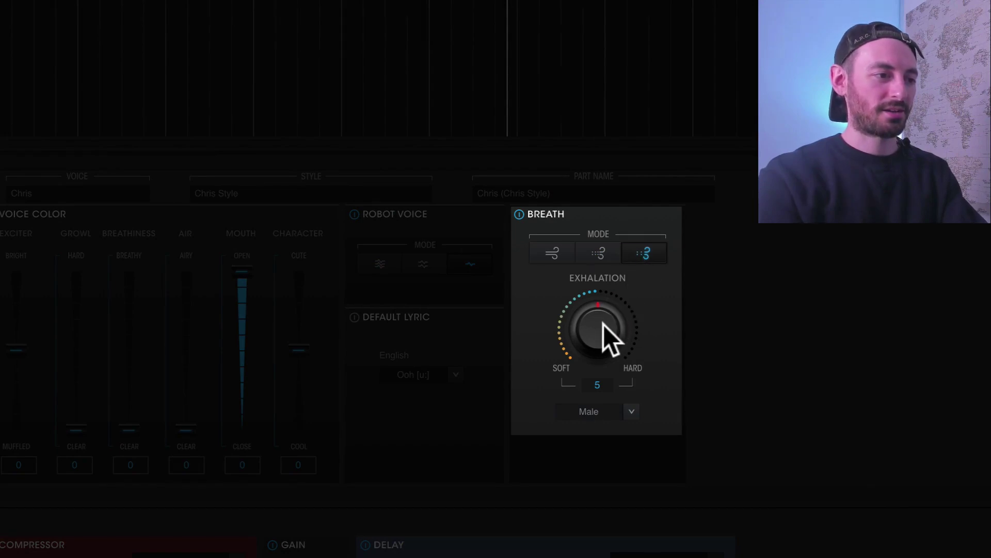
- Try a Breath exhalation of 4, then restore it to 5
{"action": "left_click_drag", "start_coordinate": [604, 325], "coordinate": [604, 329]}
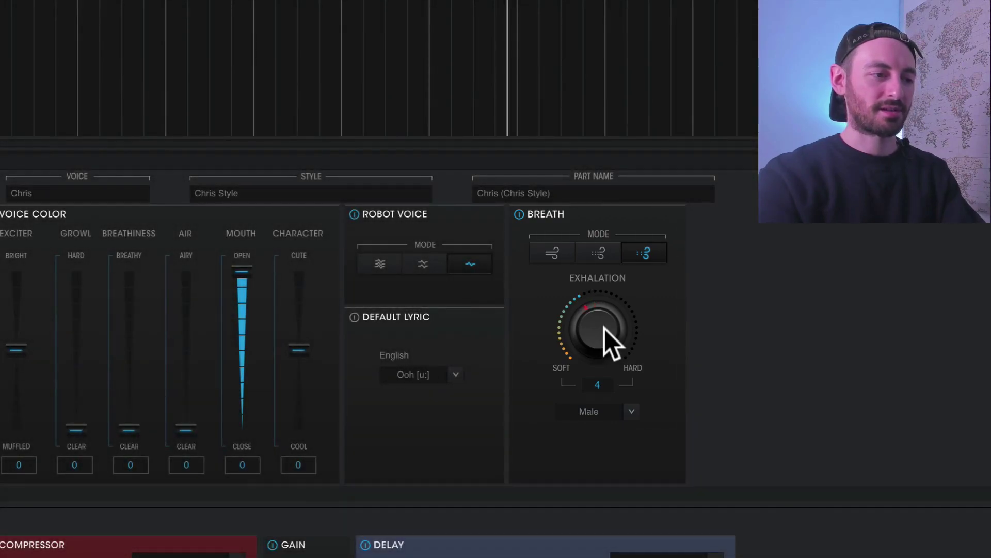
{"action": "scroll", "coordinate": [605, 329], "scroll_direction": "up", "scroll_amount": 1}
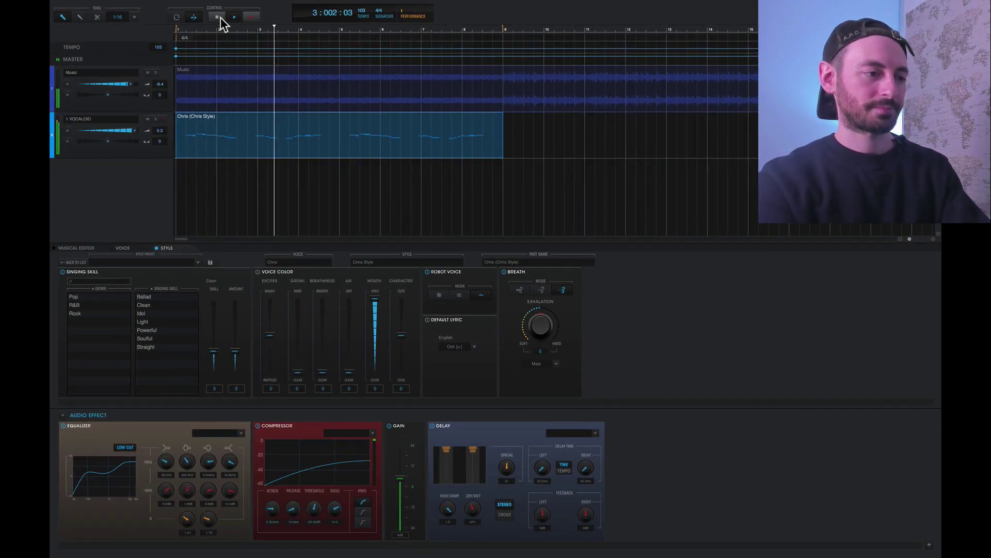
- Try the strongest and middle Robot Voice modes, then restore the mildest mode
{"action": "left_click", "coordinate": [439, 295]}
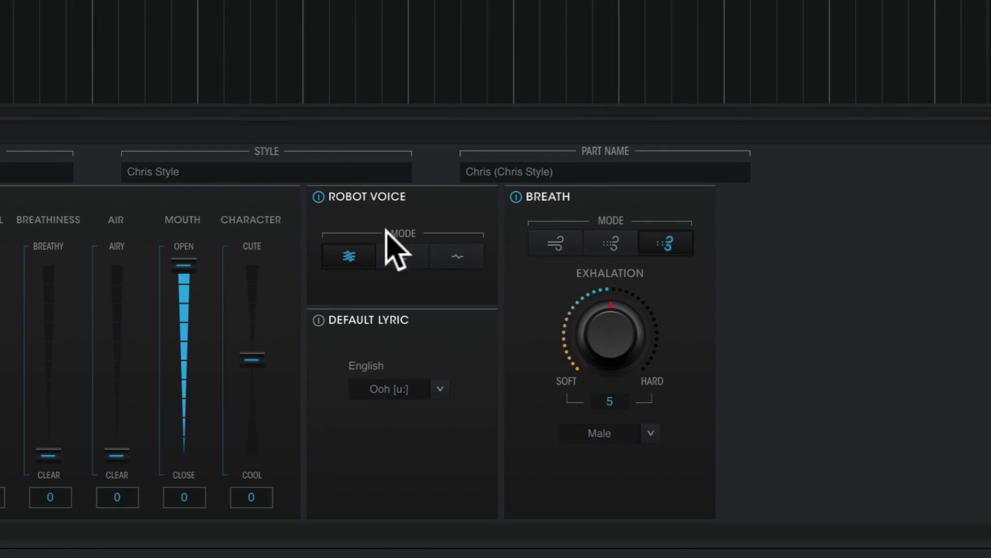
{"action": "left_click", "coordinate": [401, 255]}
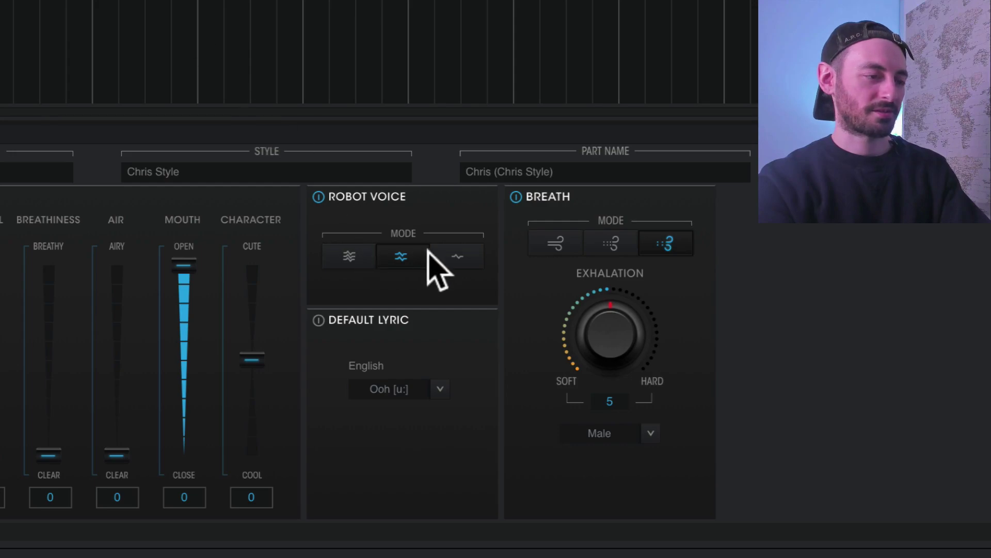
{"action": "left_click", "coordinate": [454, 257]}
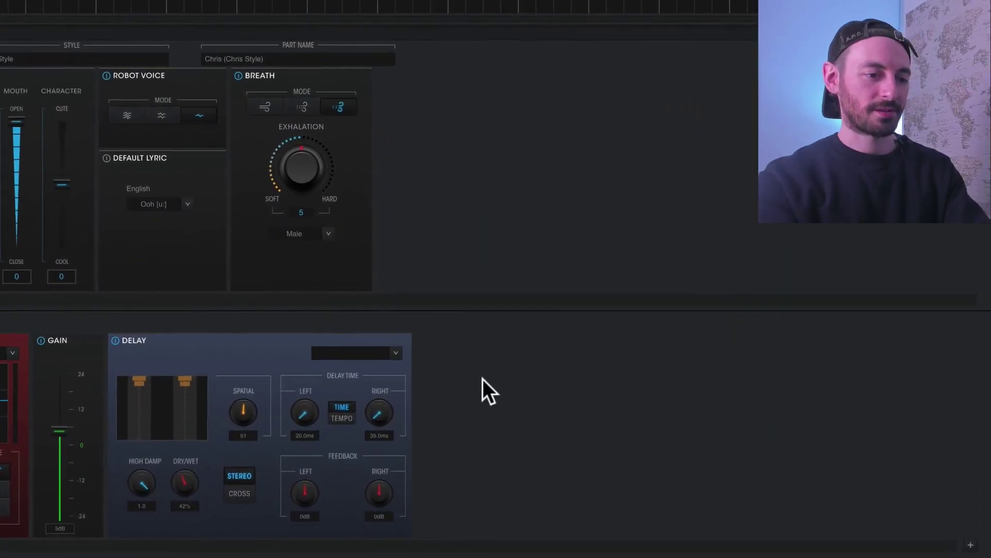
- Add a Reverb audio effect after the Delay in the vocal's effect chain
{"action": "right_click", "coordinate": [647, 449]}
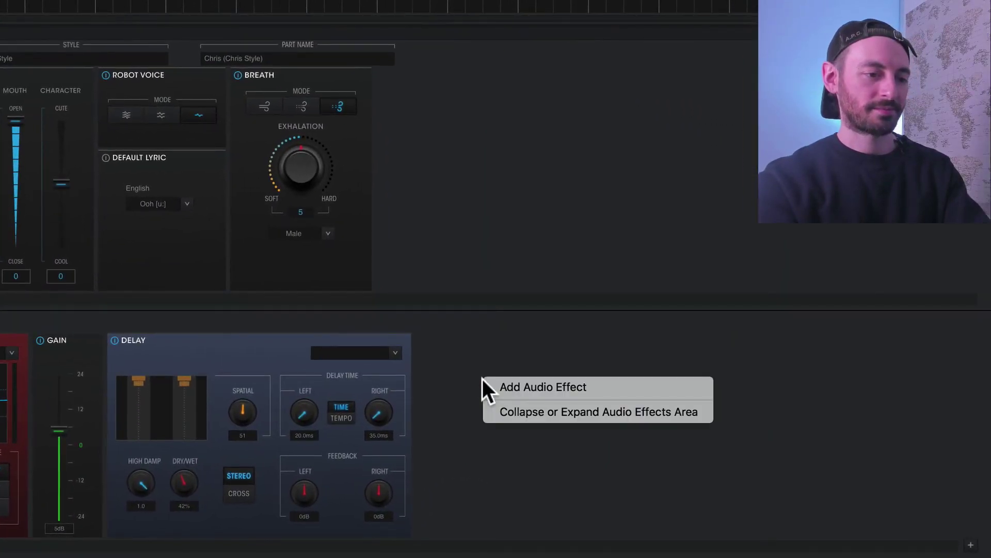
{"action": "left_click", "coordinate": [489, 381]}
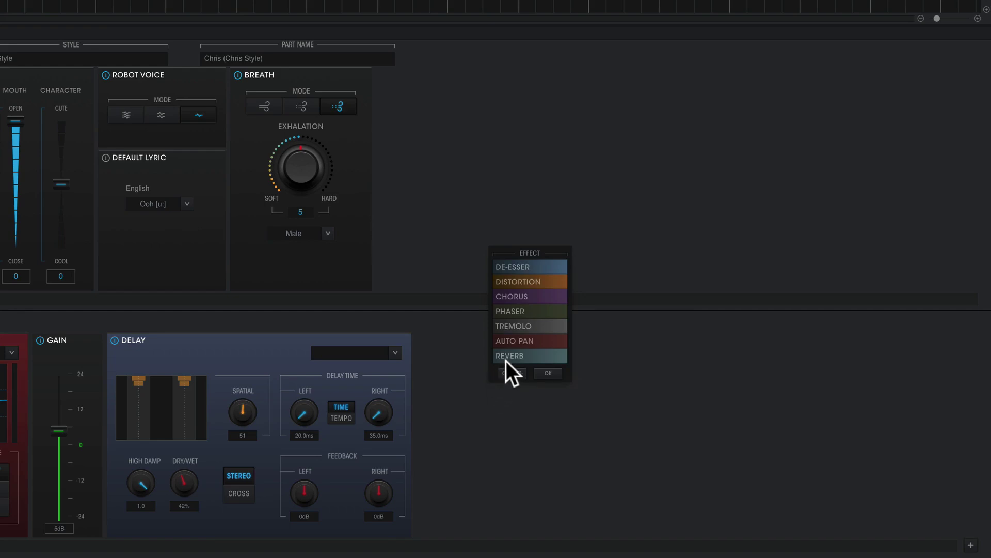
{"action": "left_click", "coordinate": [549, 372]}
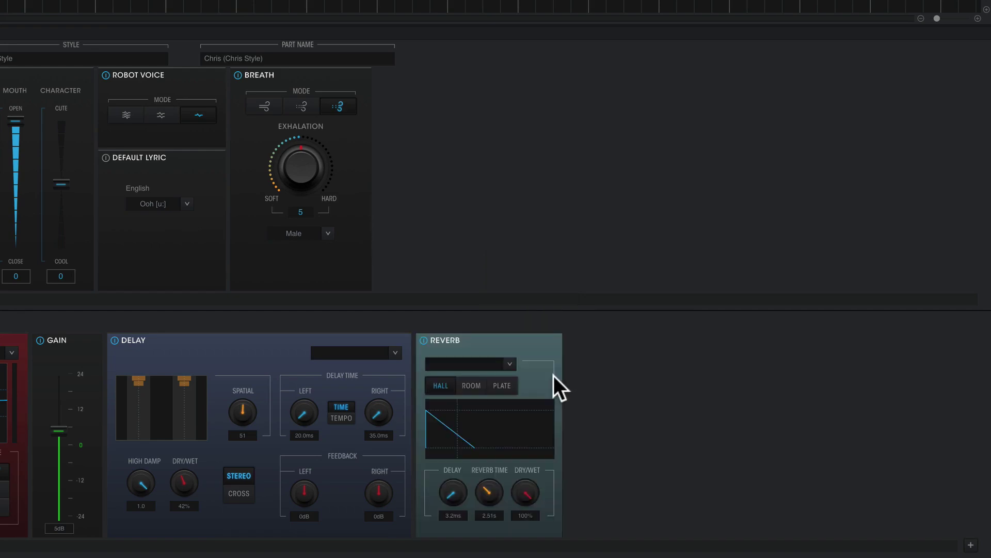
- Set the Reverb's reverb time to 2.12 s and its dry/wet mix to 29%
{"action": "left_click_drag", "start_coordinate": [529, 494], "coordinate": [525, 553]}
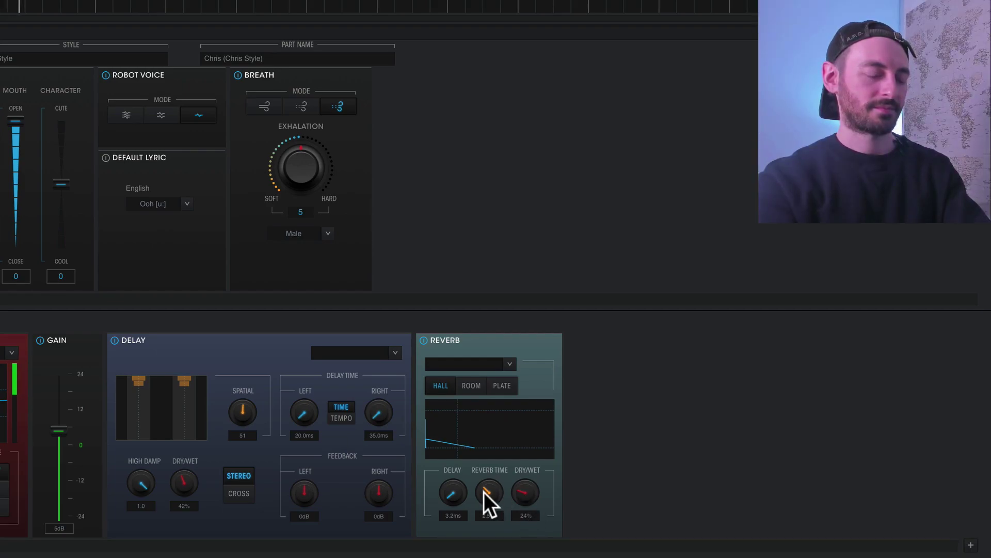
{"action": "left_click_drag", "start_coordinate": [484, 492], "coordinate": [485, 497]}
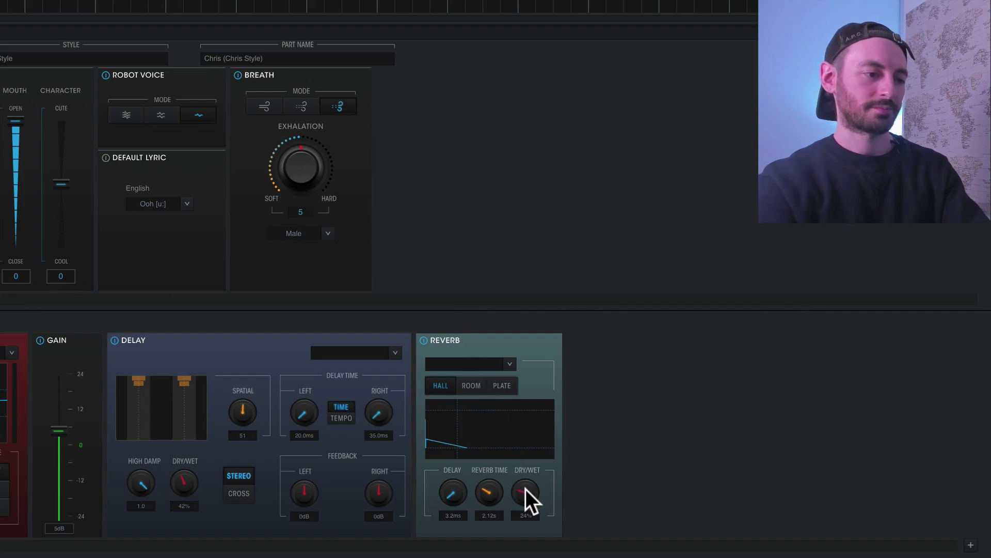
{"action": "mouse_move", "coordinate": [527, 489]}
{"action": "left_mouse_down"}
{"action": "mouse_move", "coordinate": [528, 472]}
{"action": "mouse_move", "coordinate": [528, 488]}
{"action": "left_mouse_up"}
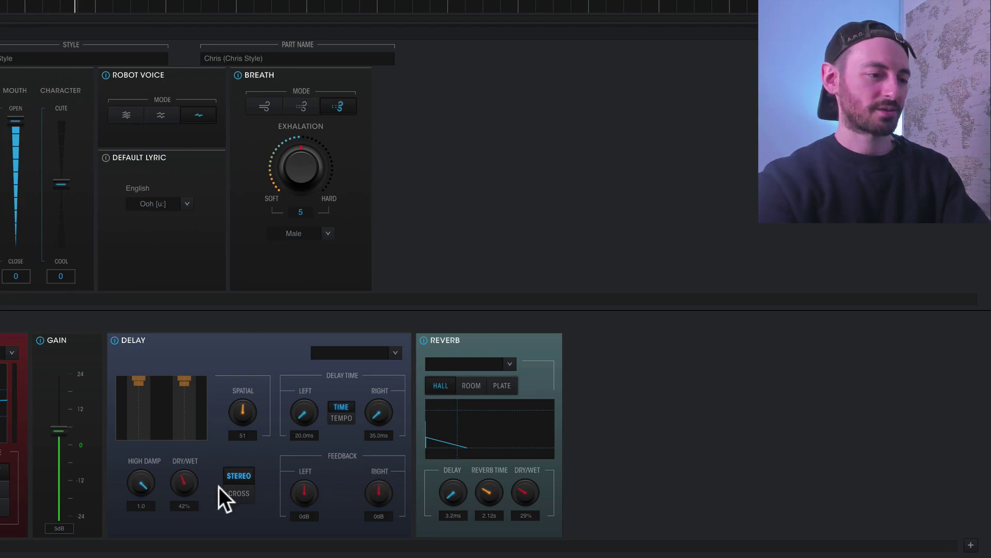
- Add a Chorus audio effect and move it ahead of the Reverb in the effect chain
{"action": "right_click", "coordinate": [613, 404]}
{"action": "left_click", "coordinate": [626, 408]}
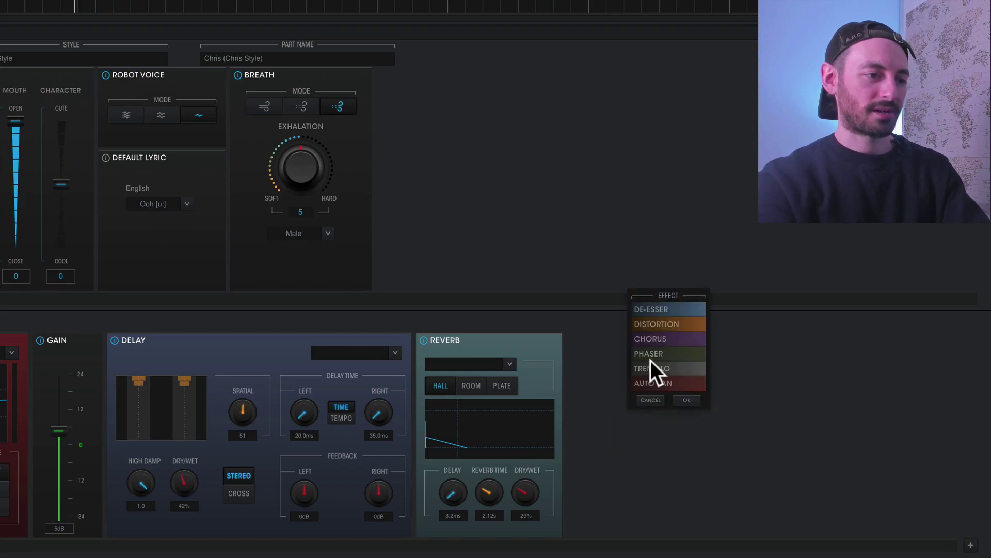
{"action": "left_click", "coordinate": [687, 401]}
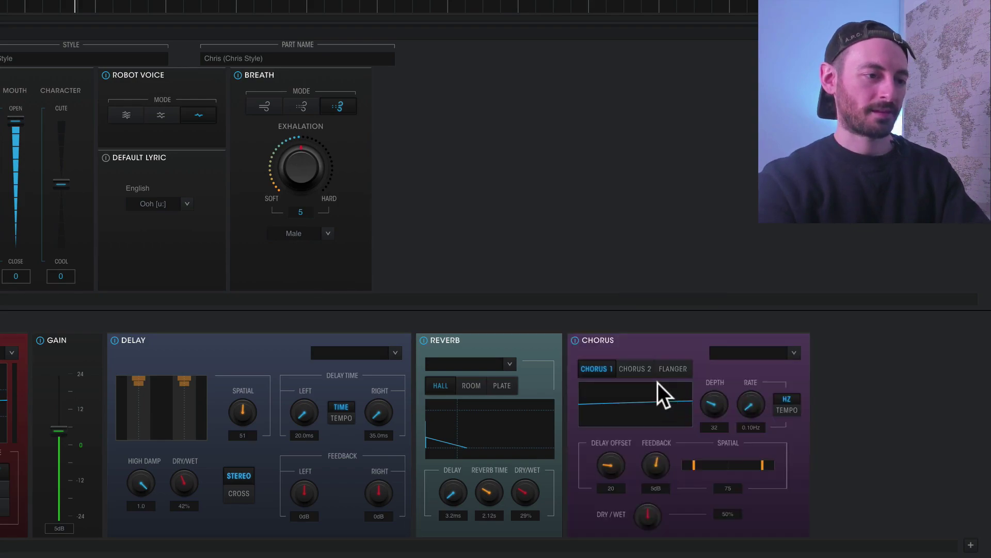
{"action": "left_click_drag", "start_coordinate": [645, 345], "coordinate": [499, 353]}
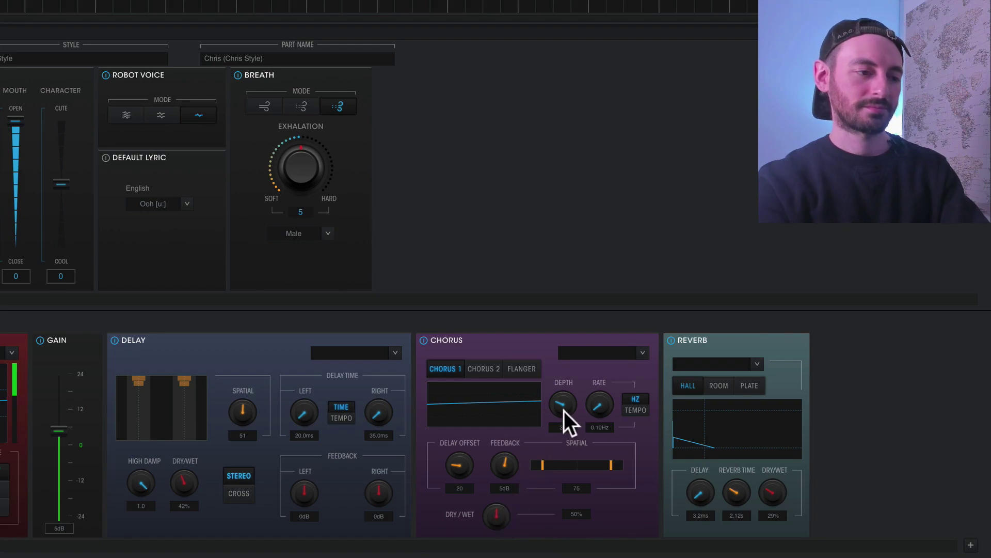
- Adjust the Chorus depth and lower its dry/wet mix
{"action": "mouse_move", "coordinate": [564, 411]}
{"action": "left_mouse_down"}
{"action": "mouse_move", "coordinate": [570, 369]}
{"action": "mouse_move", "coordinate": [562, 411]}
{"action": "left_mouse_up"}
{"action": "left_click_drag", "start_coordinate": [503, 511], "coordinate": [501, 536]}
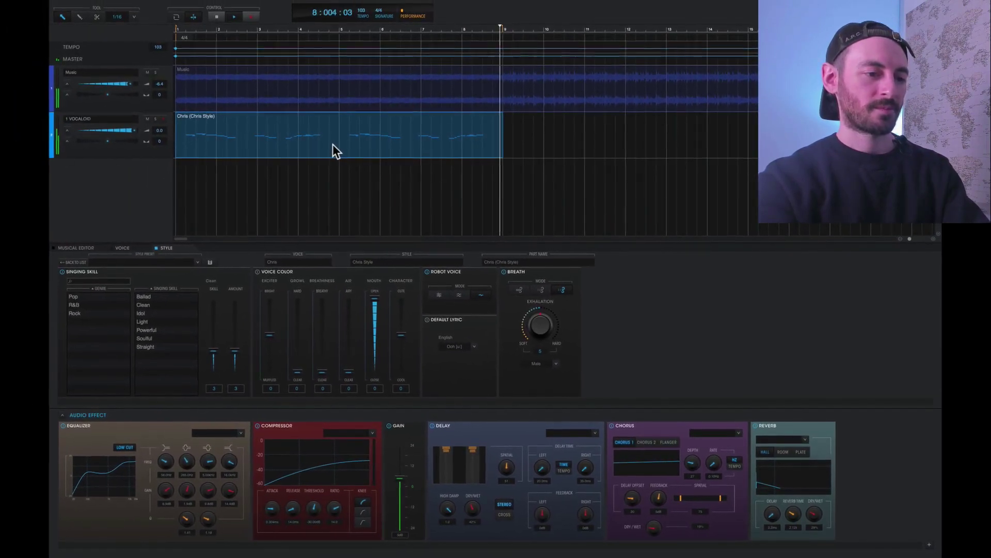
- Duplicate the vocal part so the copy starts at bar 9, and play the song from there
{"action": "left_click_drag", "start_coordinate": [278, 136], "coordinate": [589, 180]}
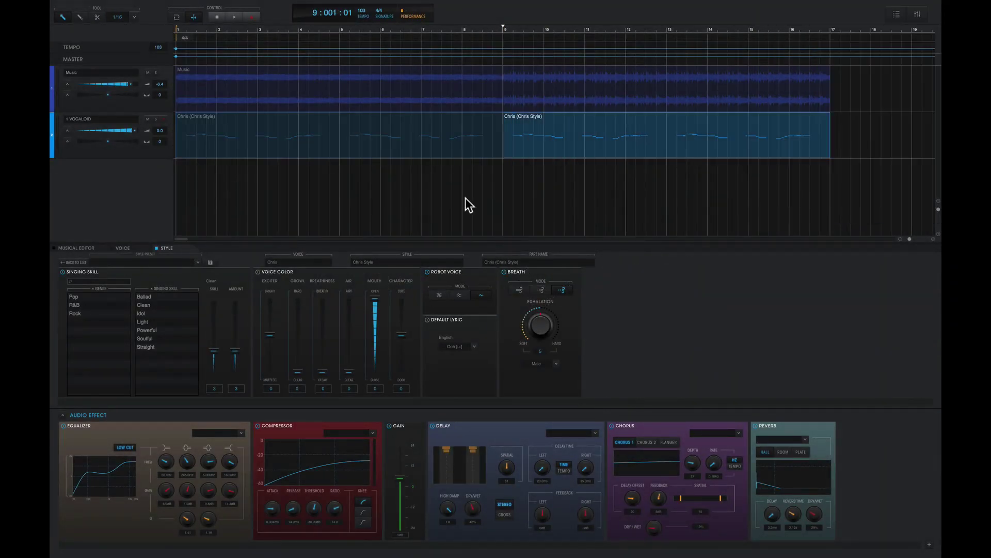
{"action": "key", "text": "space"}
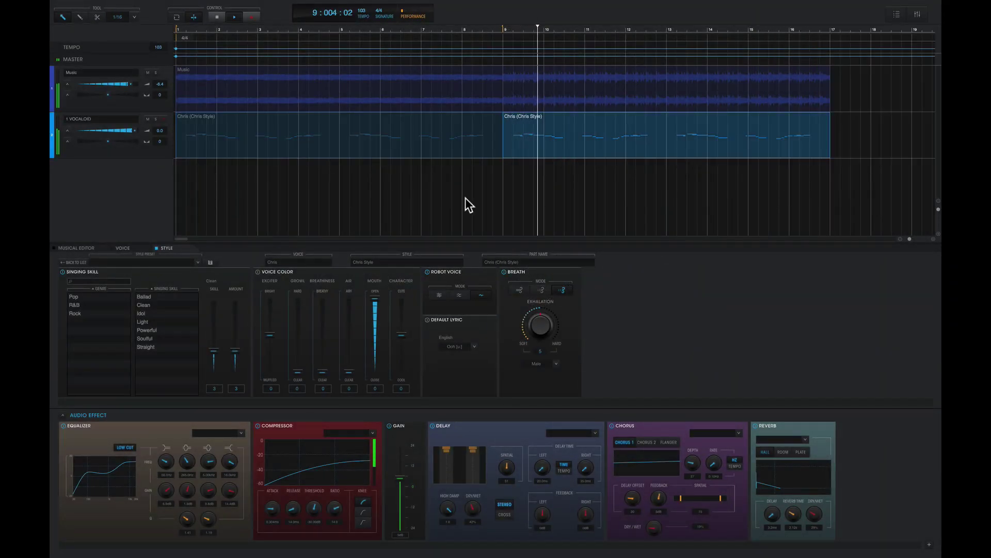